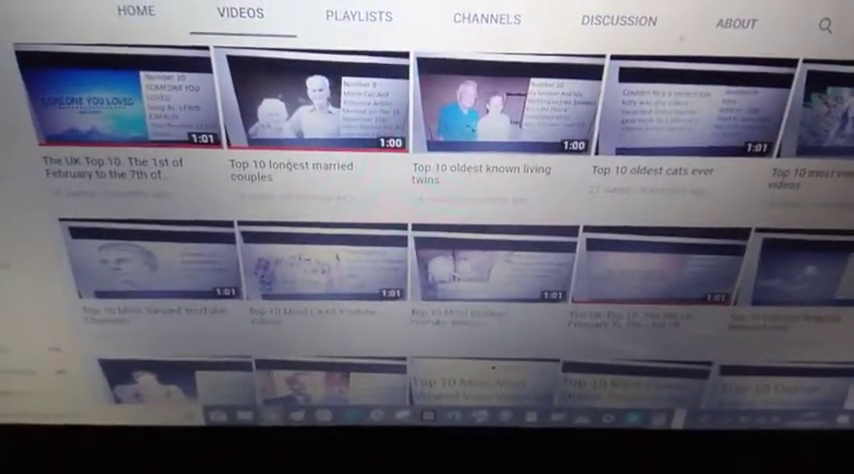
scroll(427, 237, "up", 5)
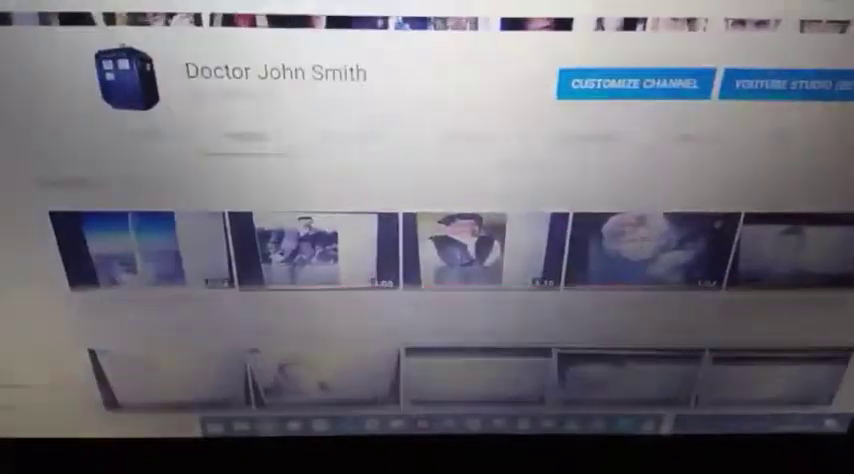
scroll(427, 237, "up", 2)
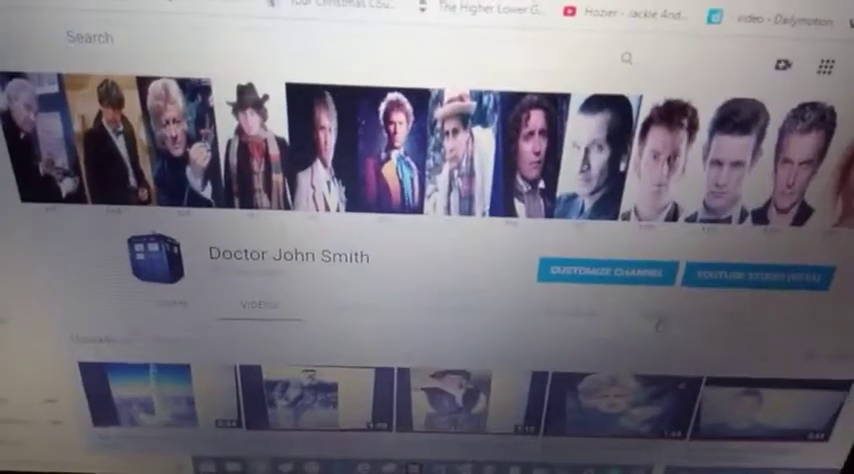